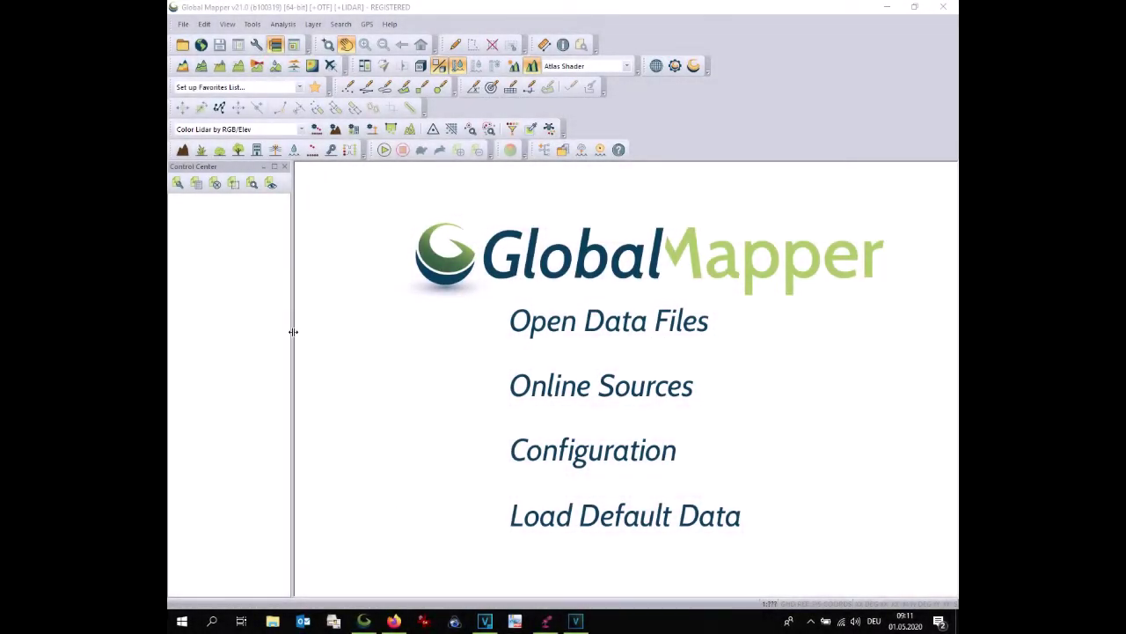
Step: Load the ghirone.jpg drone orthophoto from the GIS folder as the first map layer
click(614, 333)
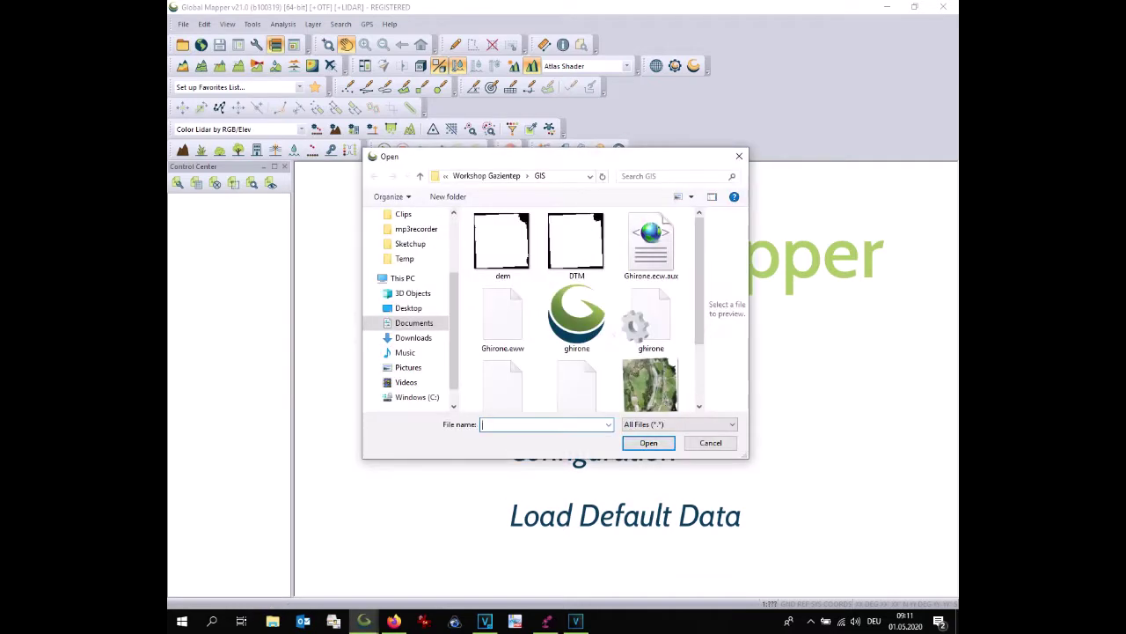
click(642, 392)
click(649, 443)
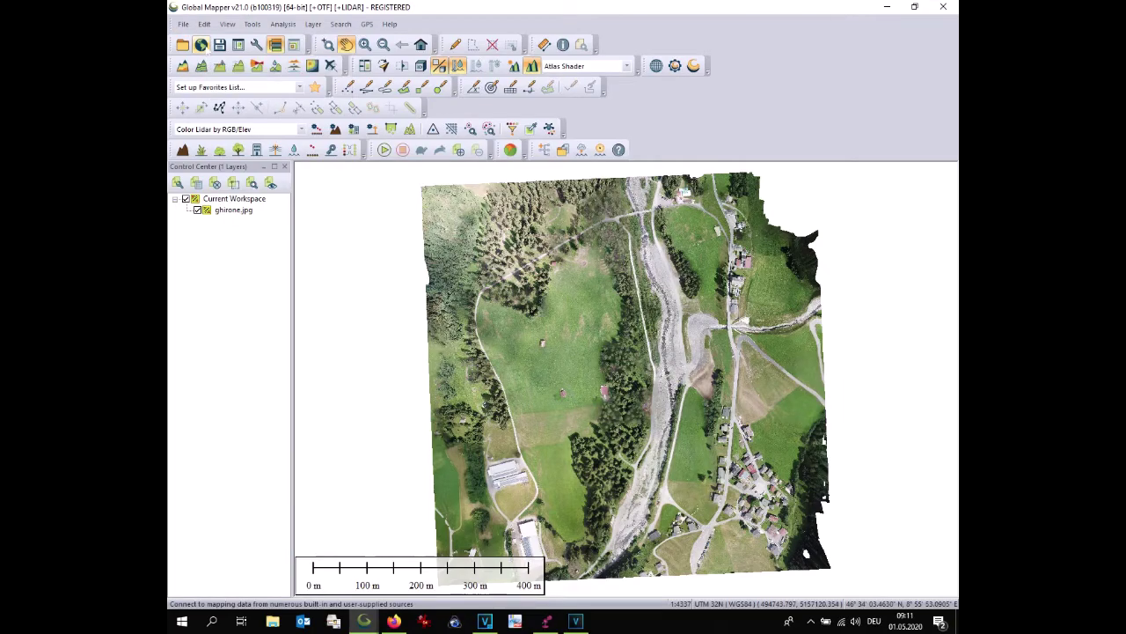
click(200, 45)
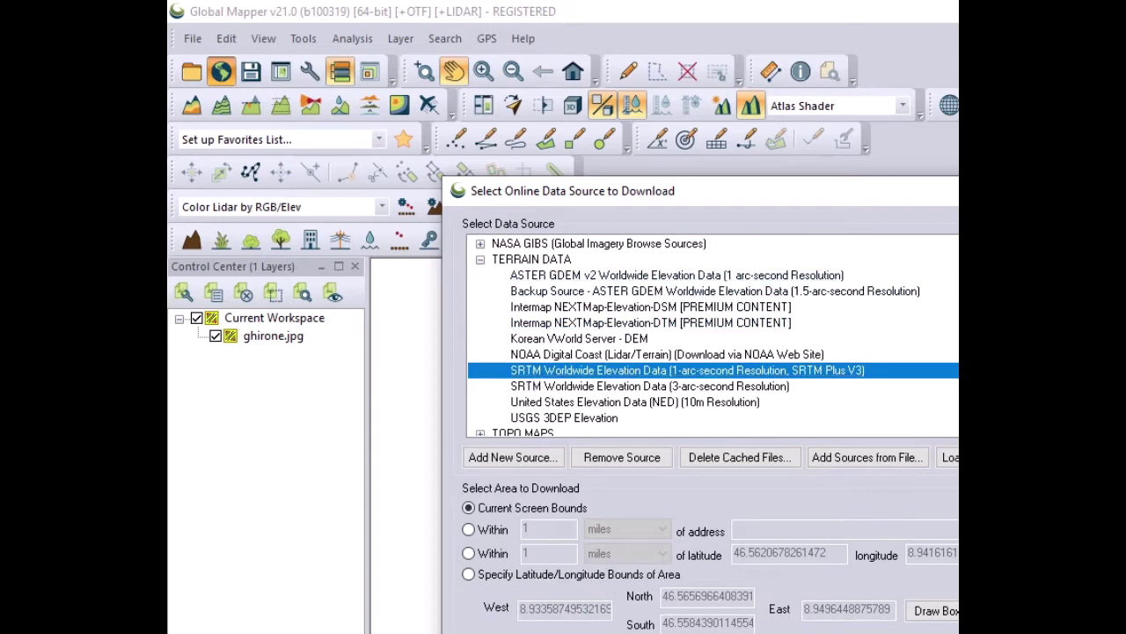
Step: Download SRTM Worldwide Elevation Data at 1-arc-second as a new layer
key(Return)
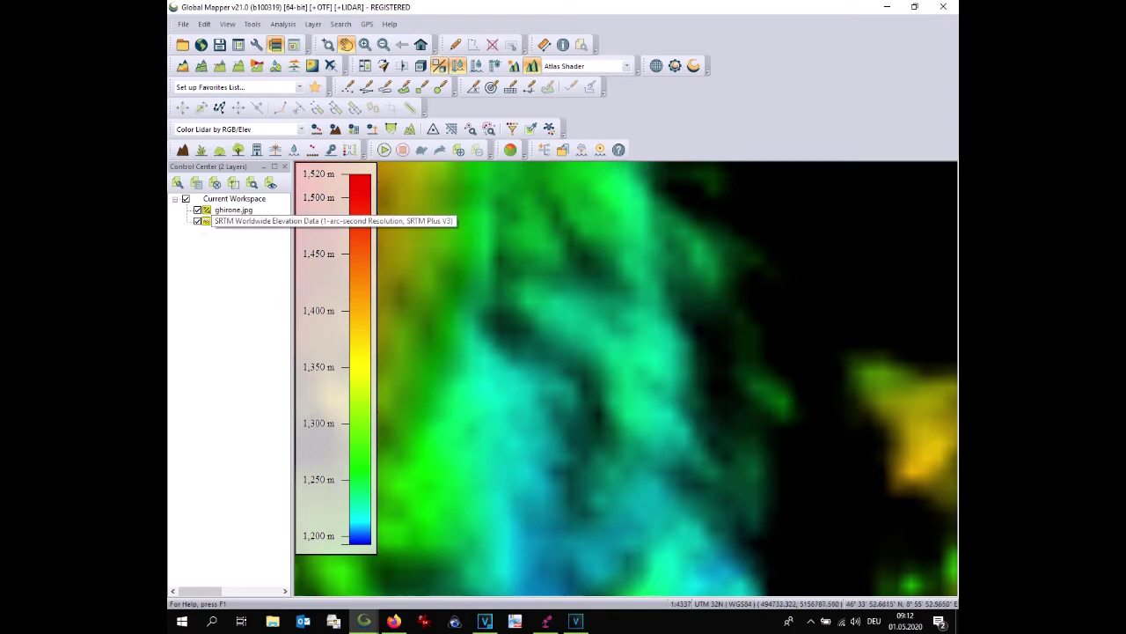
Step: Hide the SRTM layer, load DTM.tif, and move ghirone.jpg to the bottom of the layer list
click(197, 221)
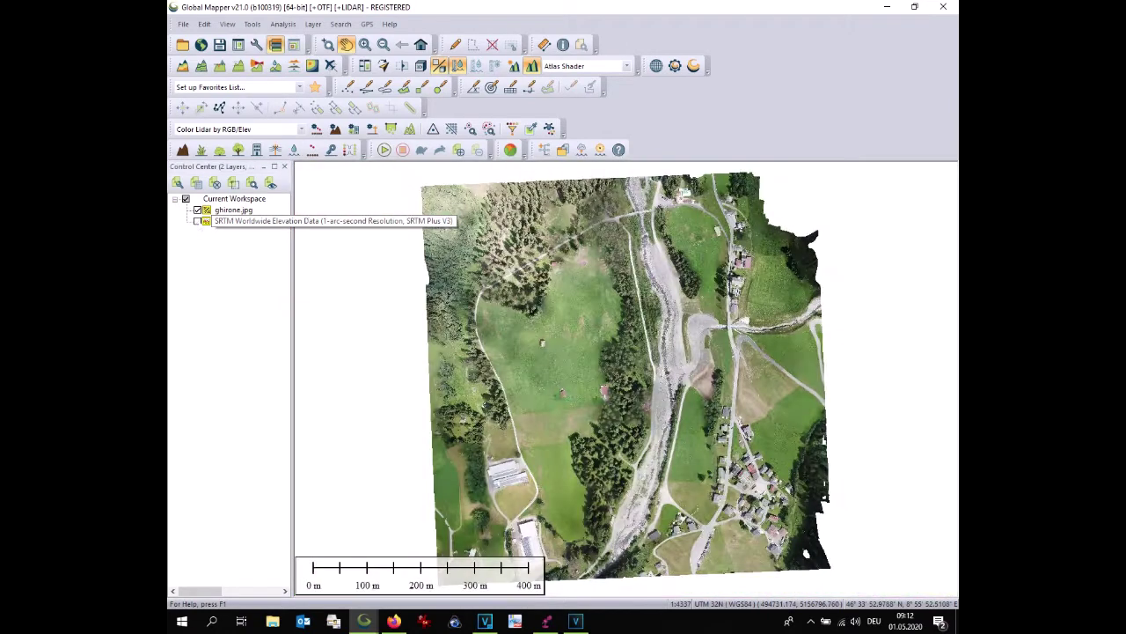
click(182, 44)
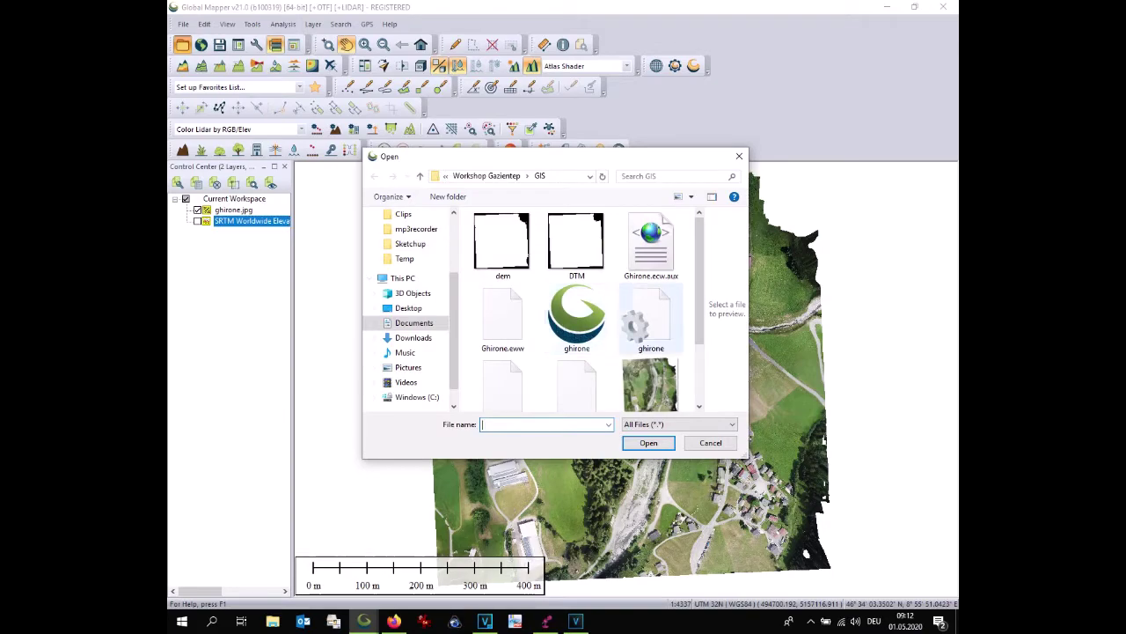
click(576, 244)
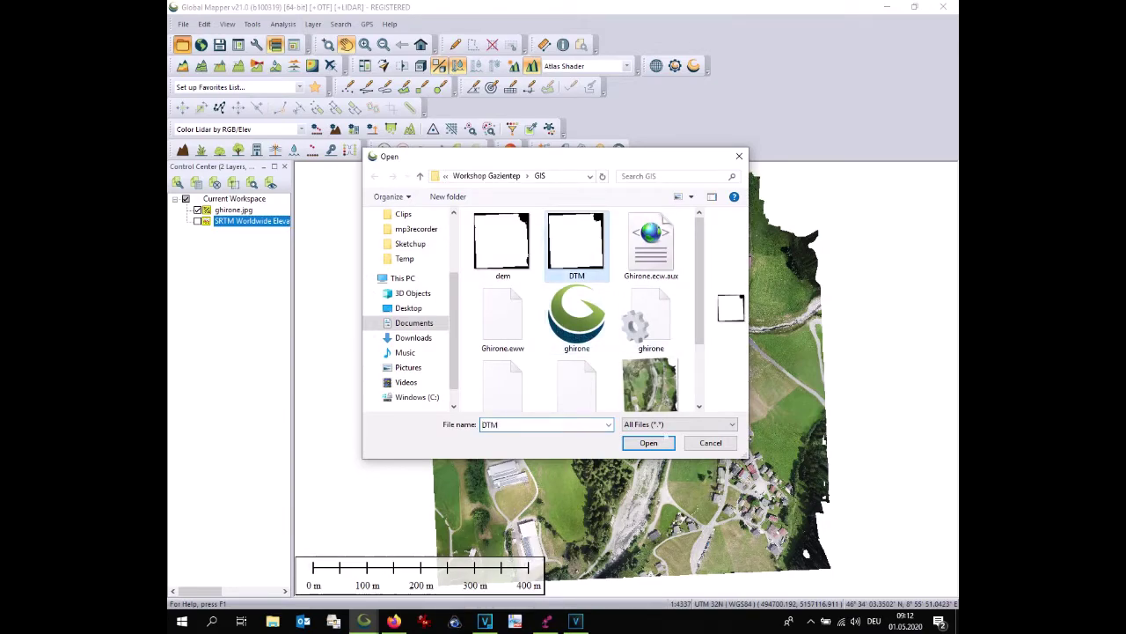
click(651, 443)
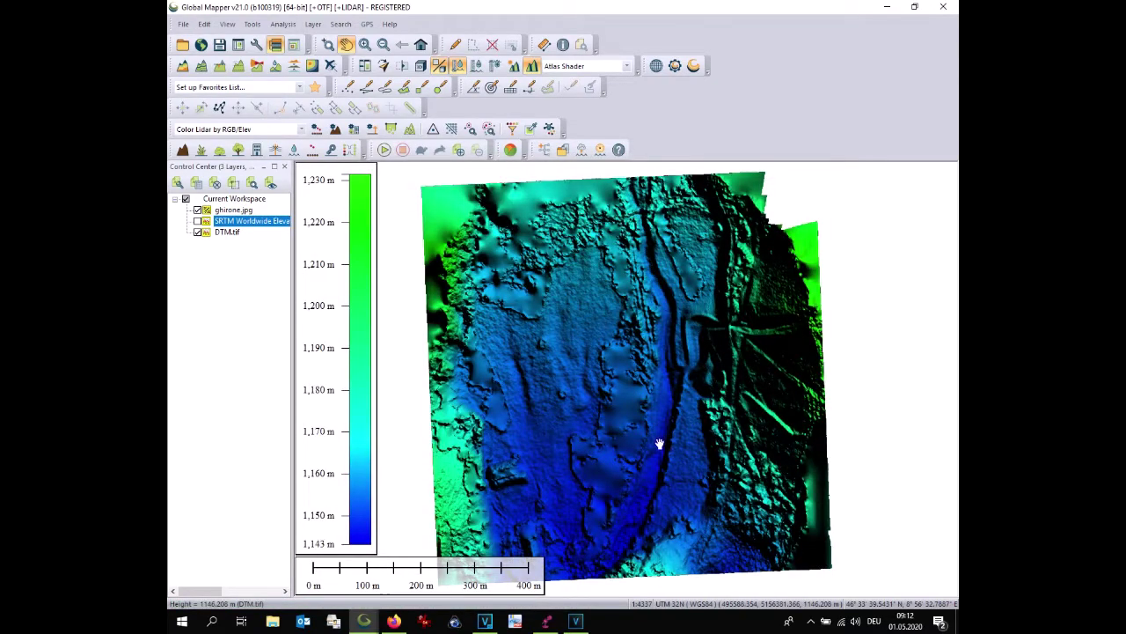
drag(233, 209, 229, 243)
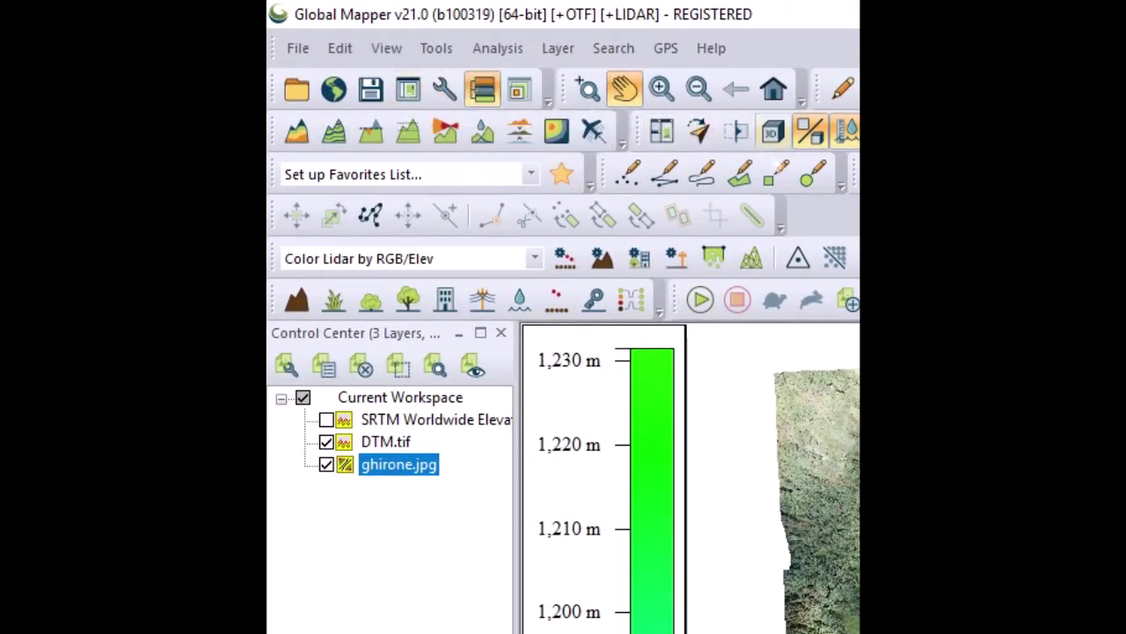
click(773, 131)
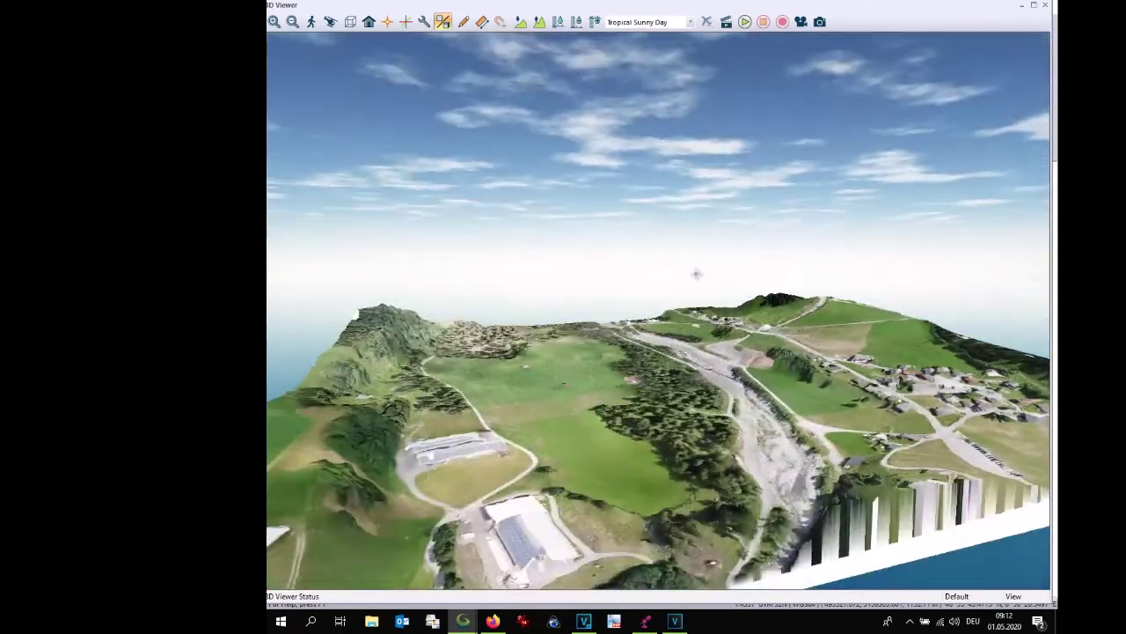
mouse_move(619, 378)
mouse_down()
mouse_move(682, 255)
mouse_move(668, 370)
mouse_move(955, 103)
mouse_up()
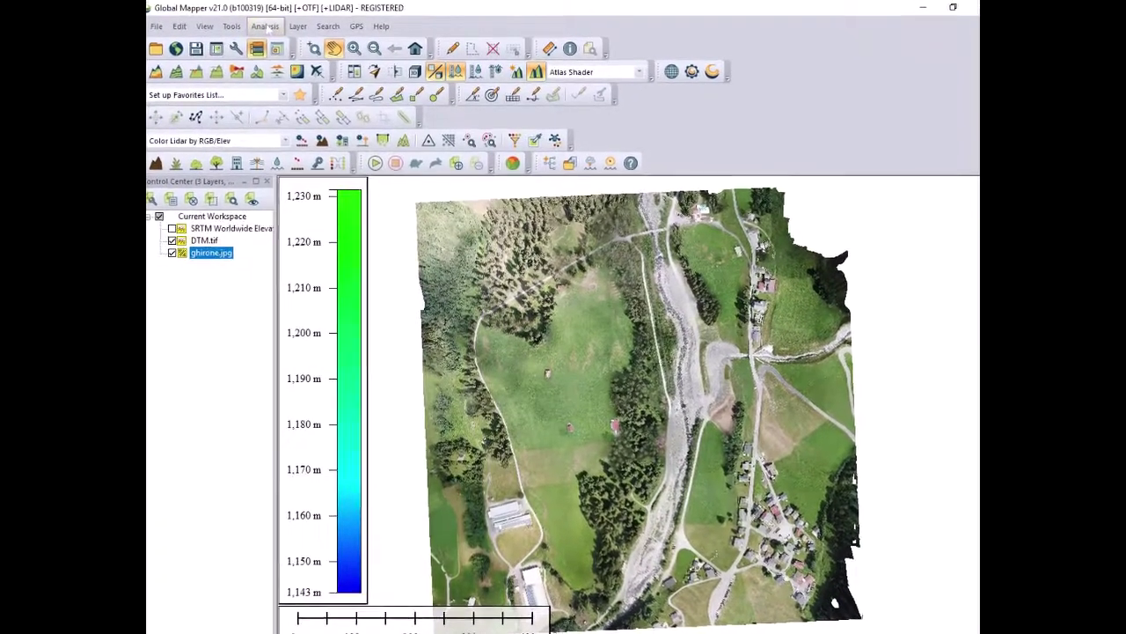
click(269, 25)
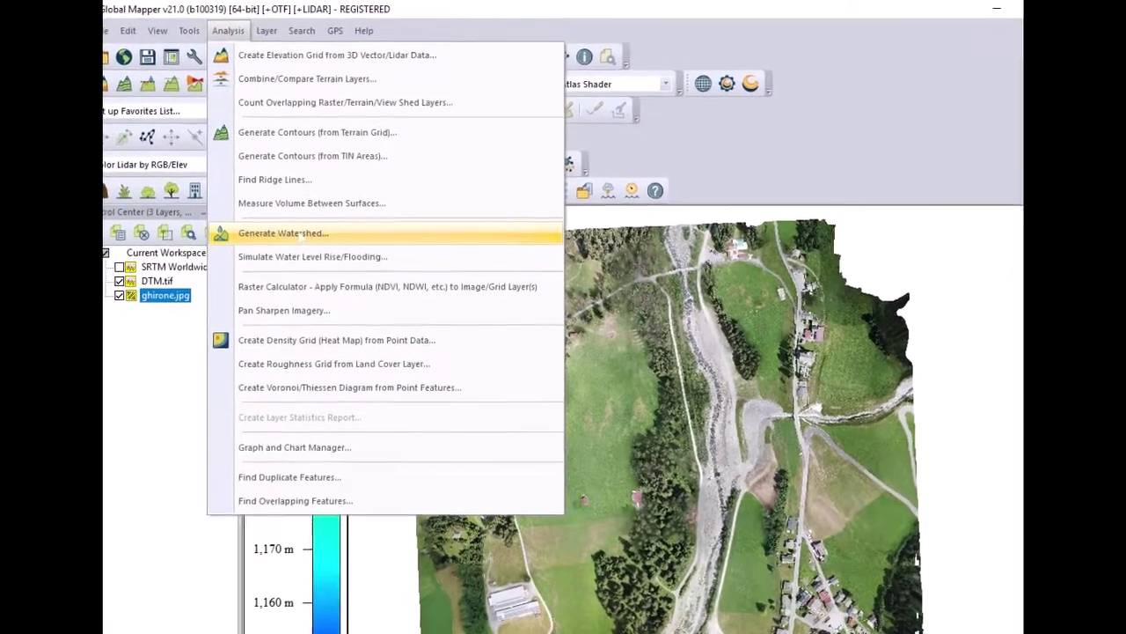
Step: Generate the watershed 500 stream network using a 500-cell stream threshold
click(288, 251)
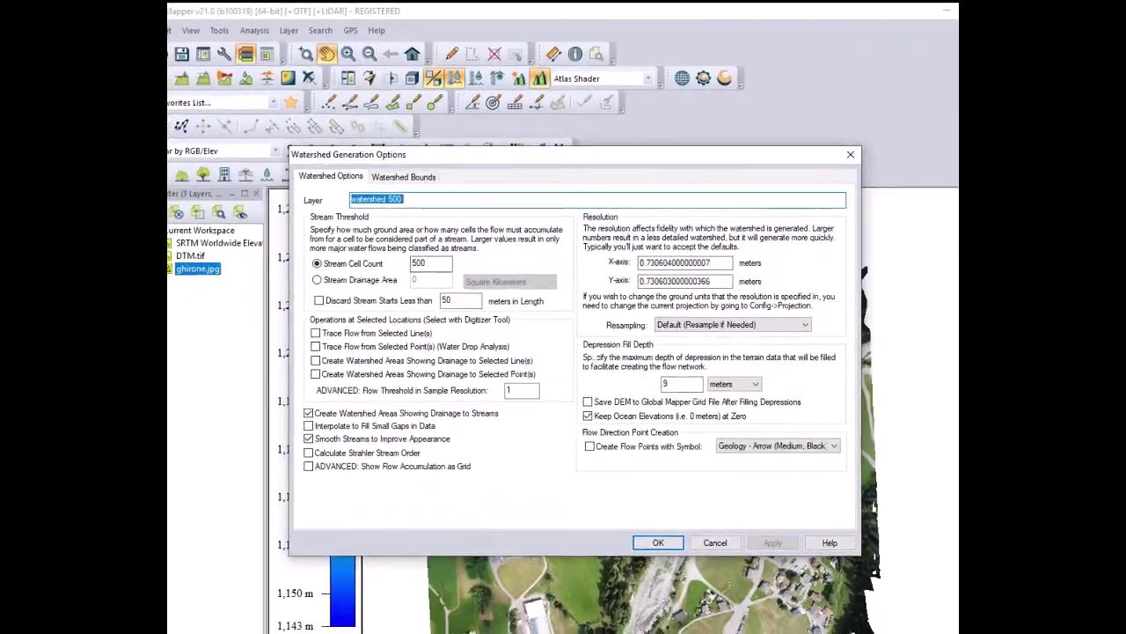
key(Return)
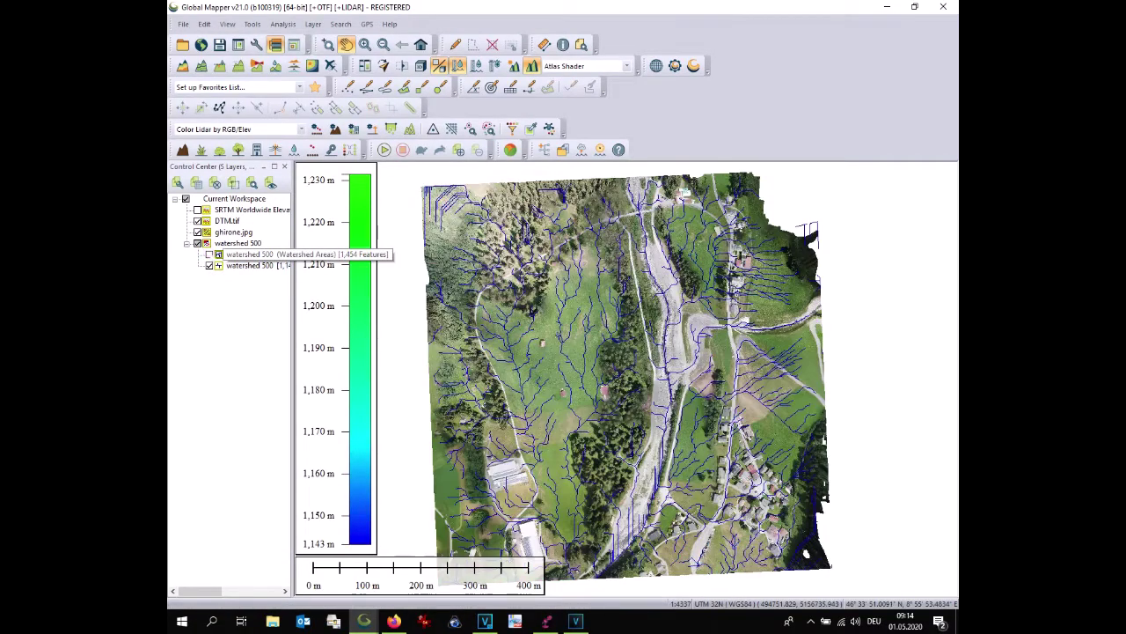
click(250, 255)
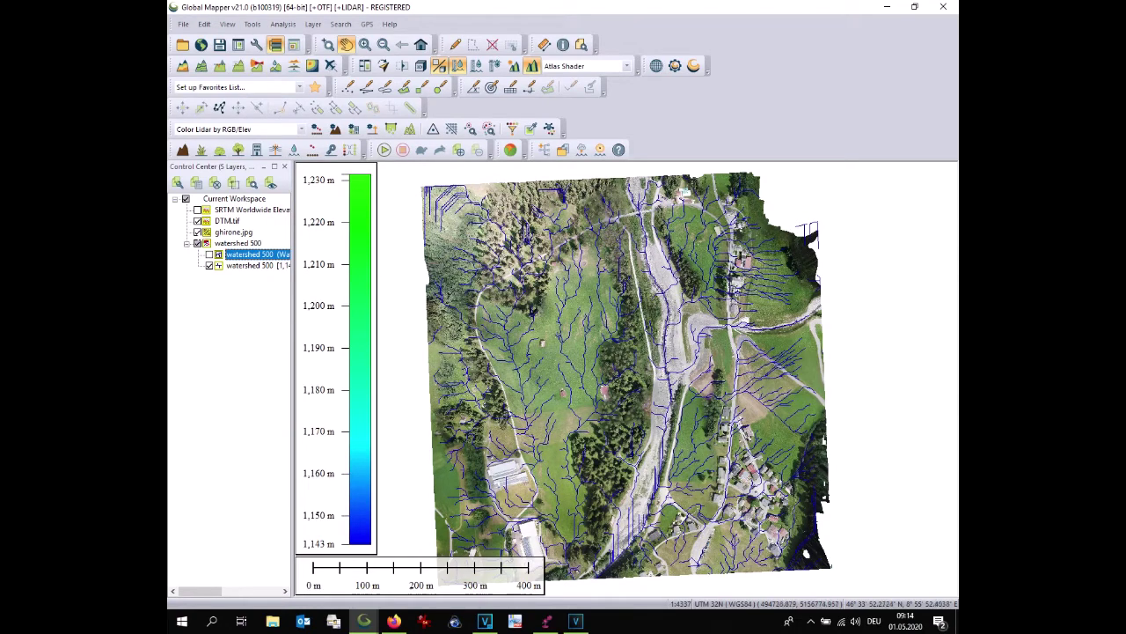
Step: Hide DTM.tif and inspect the streams over the orthophoto near the meadow huts
key(Up)
key(Up)
key(Up)
key(space)
key(Down)
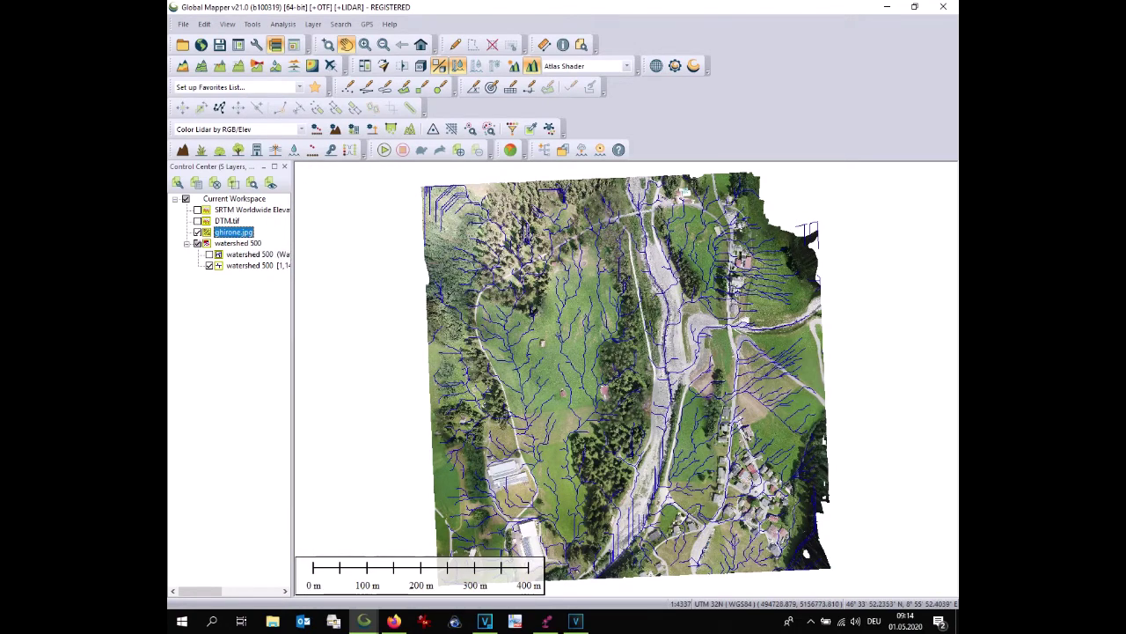
drag(642, 509, 622, 433)
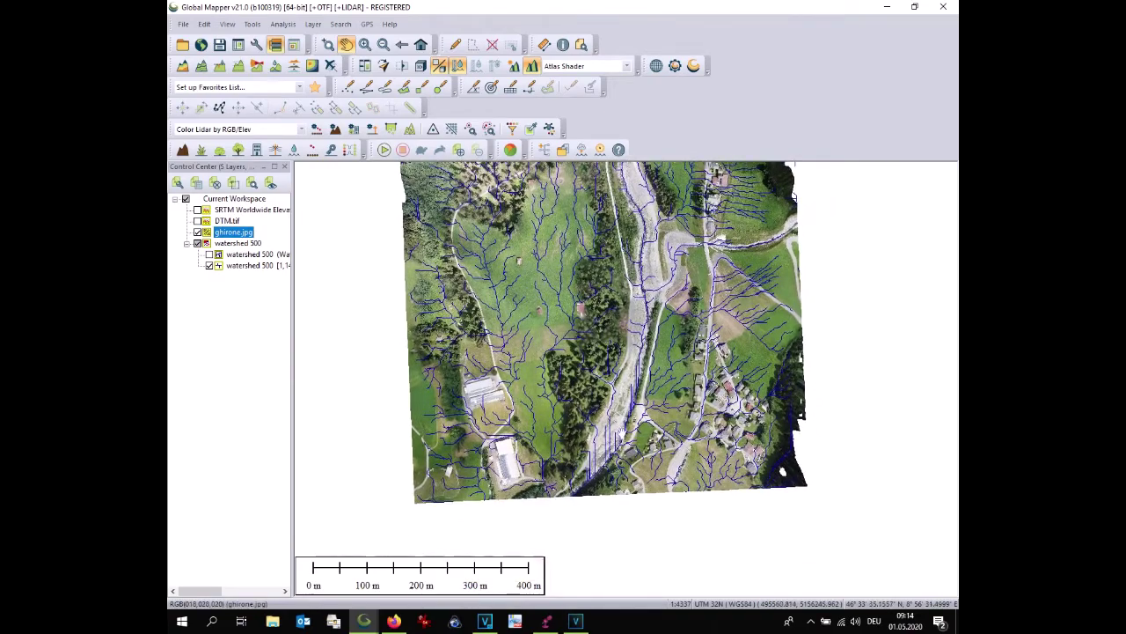
scroll(643, 337, up, 3)
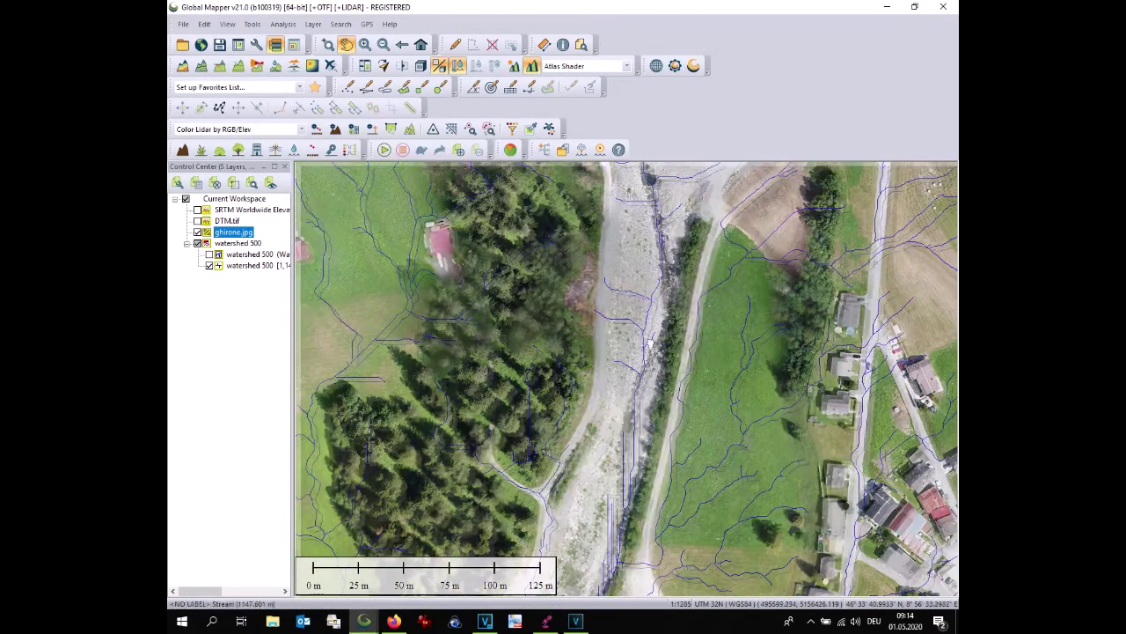
drag(635, 317, 946, 426)
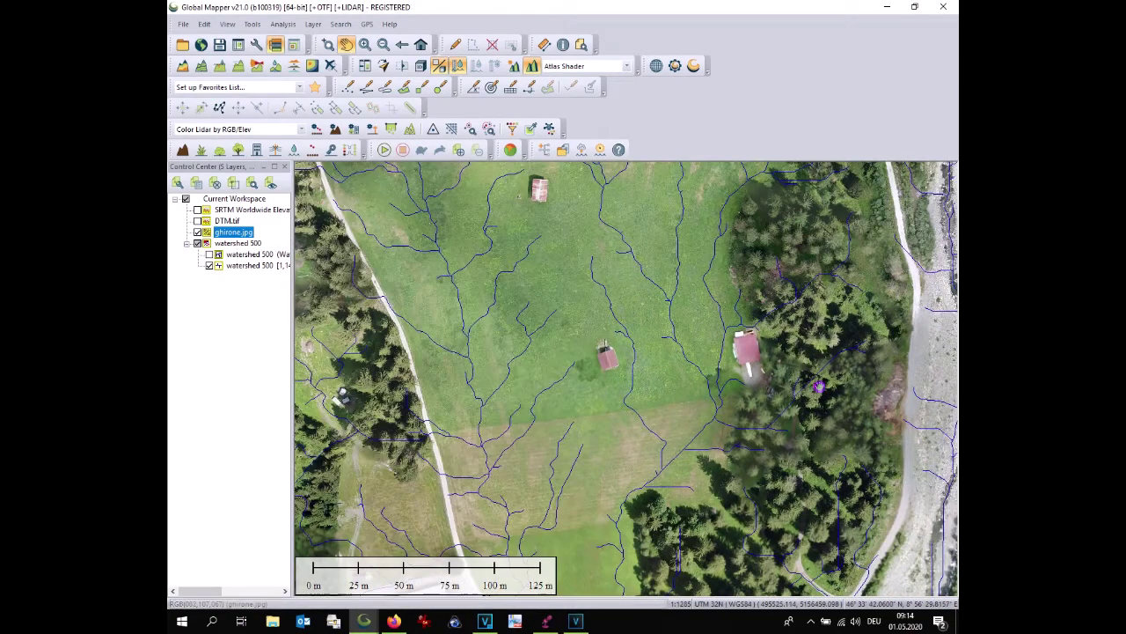
scroll(819, 387, down, 1)
scroll(814, 388, down, 1)
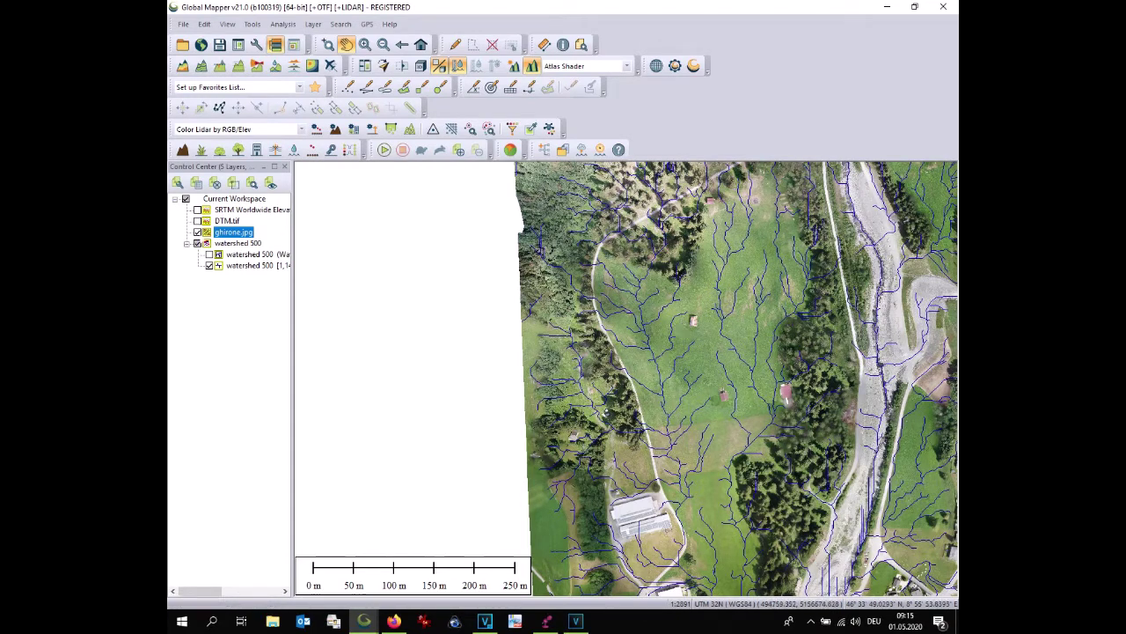
Step: Hide the ghirone.jpg orthophoto so only the stream network remains visible
click(197, 231)
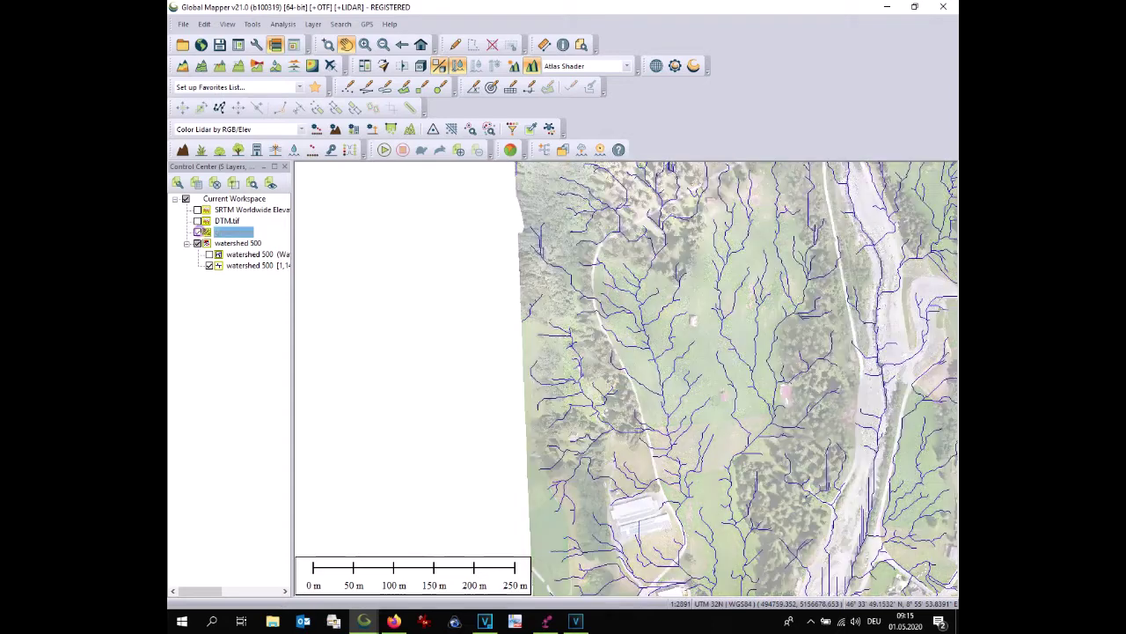
scroll(388, 275, down, 1)
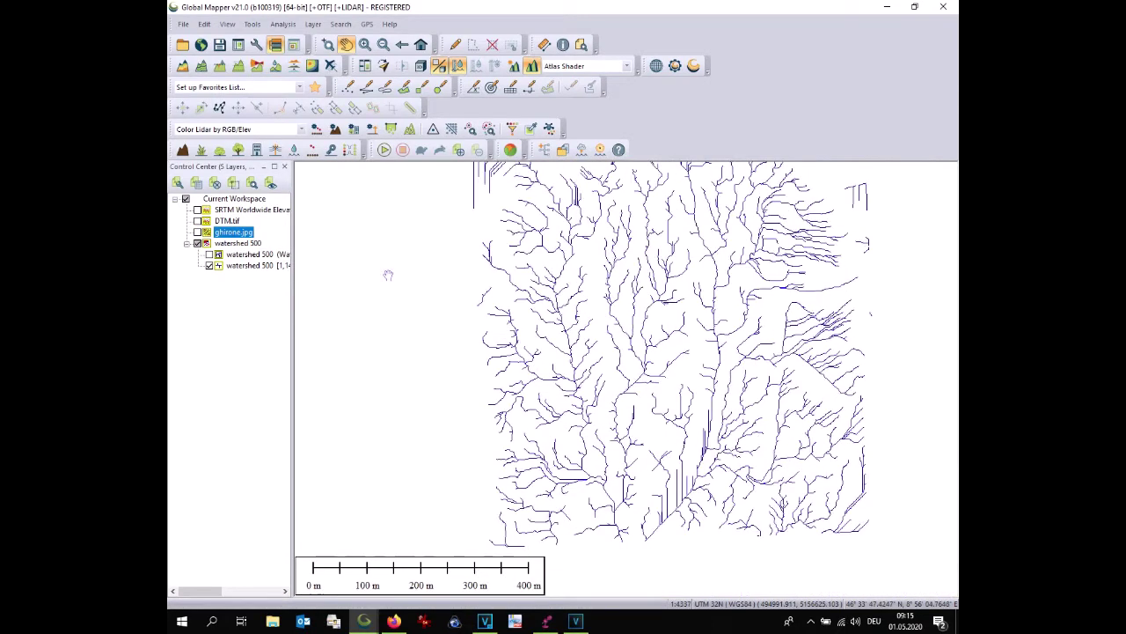
click(183, 24)
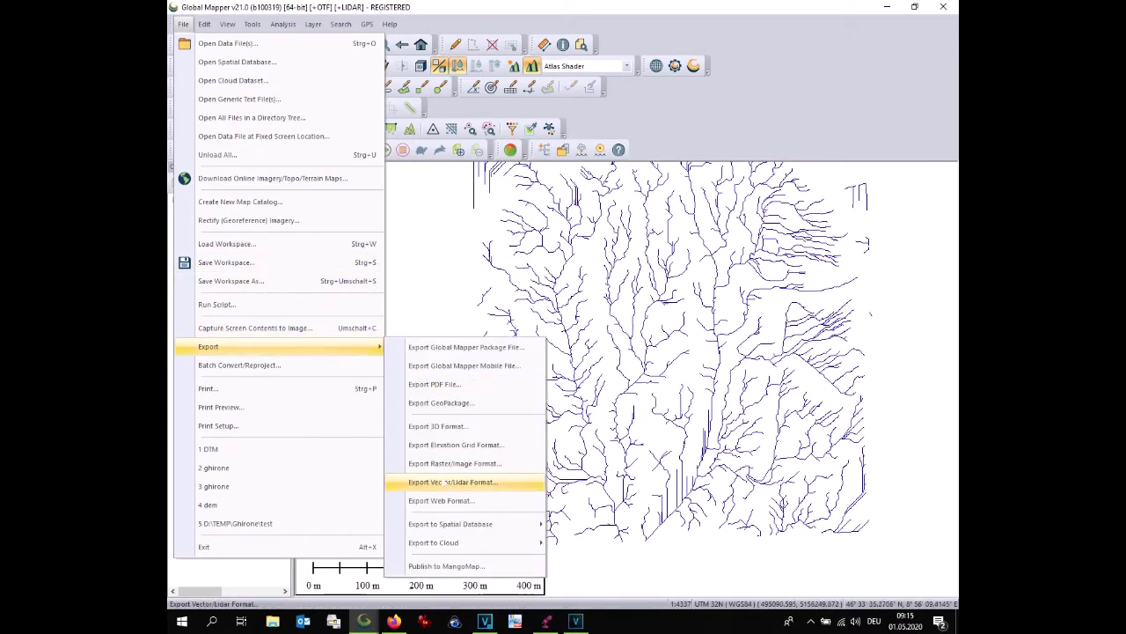
Step: Set up a Shapefile vector export of the stream network and pick the output file
click(446, 482)
key(s)
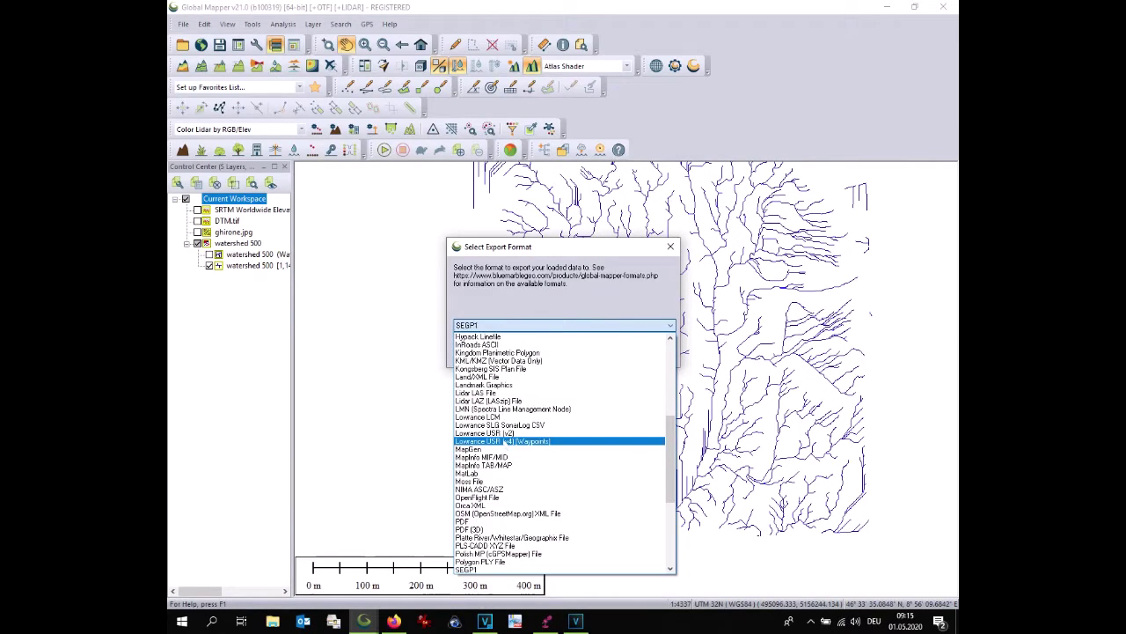
scroll(507, 444, down, 1)
scroll(507, 444, down, 1)
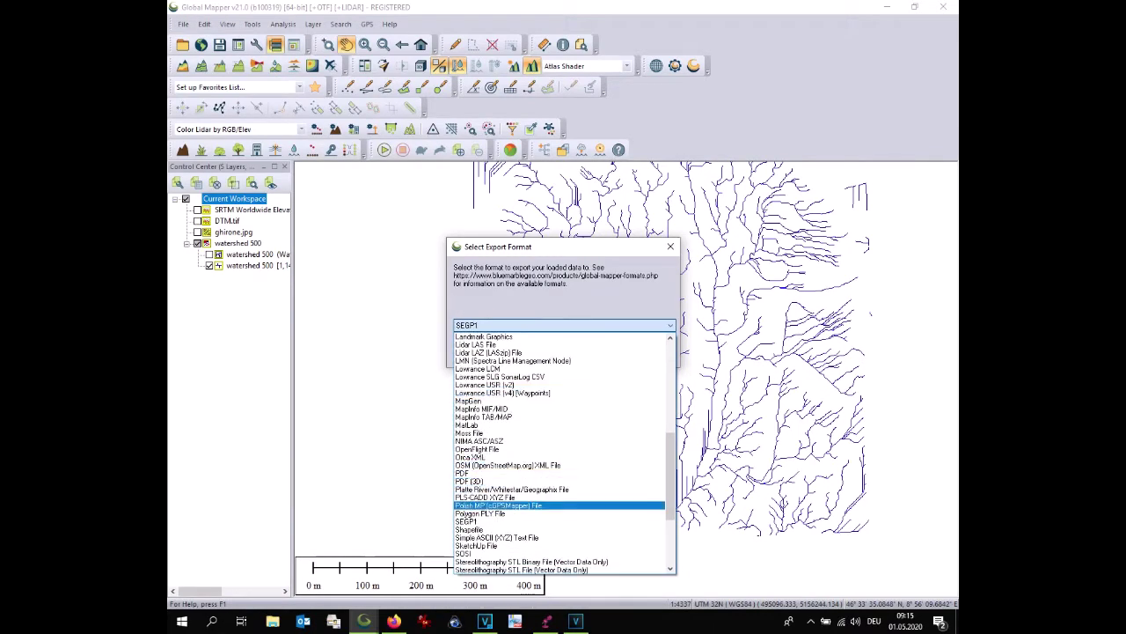
click(525, 522)
key(s)
click(538, 356)
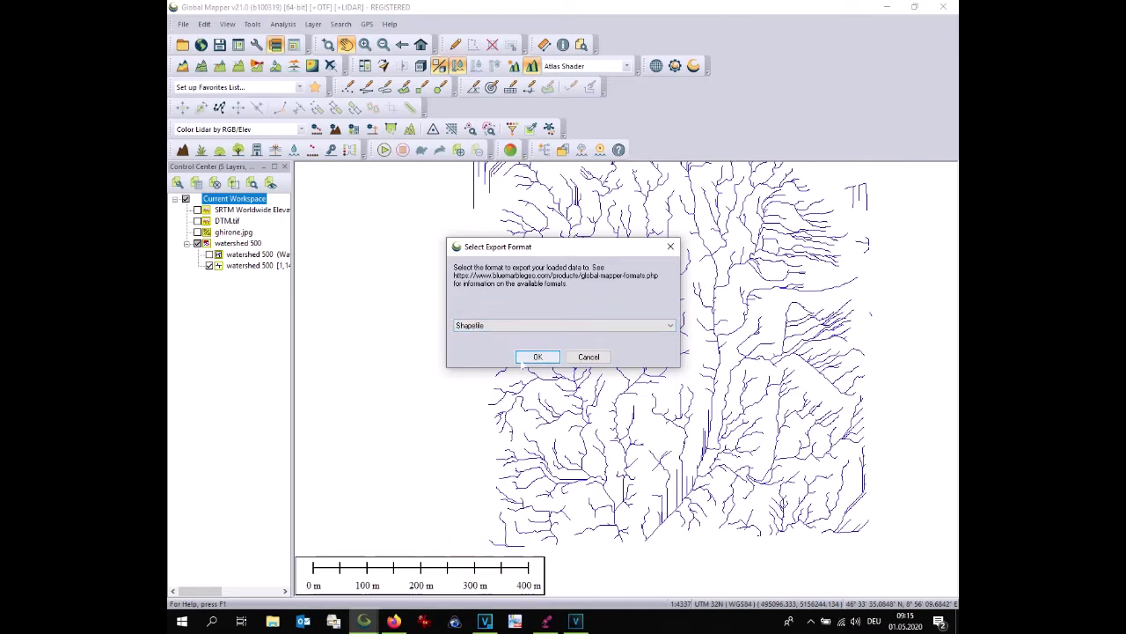
click(526, 386)
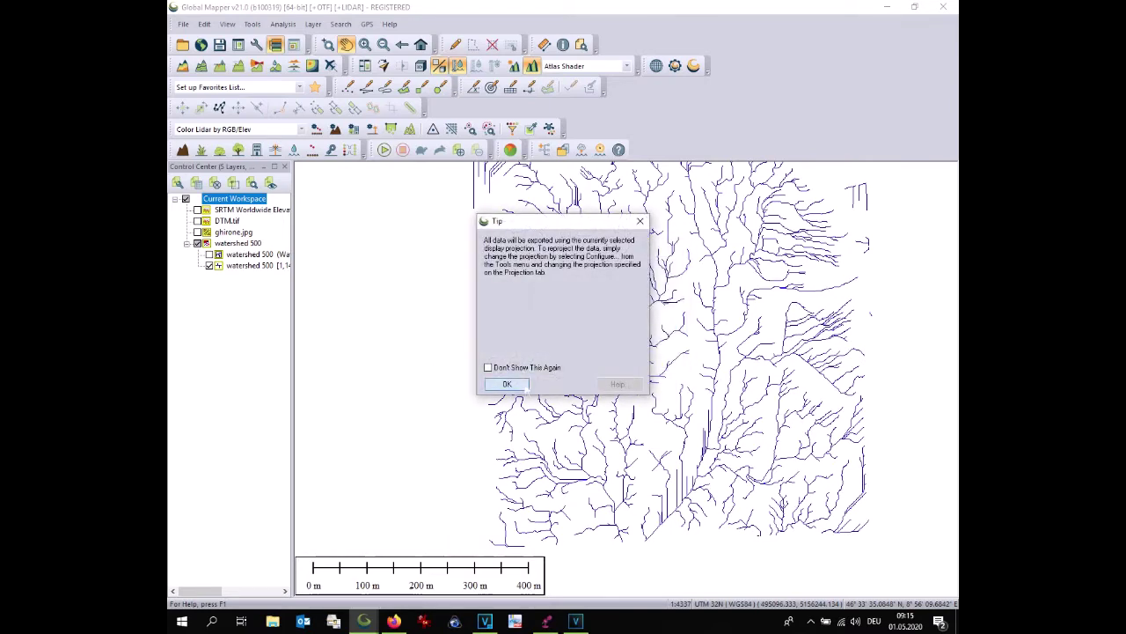
click(443, 217)
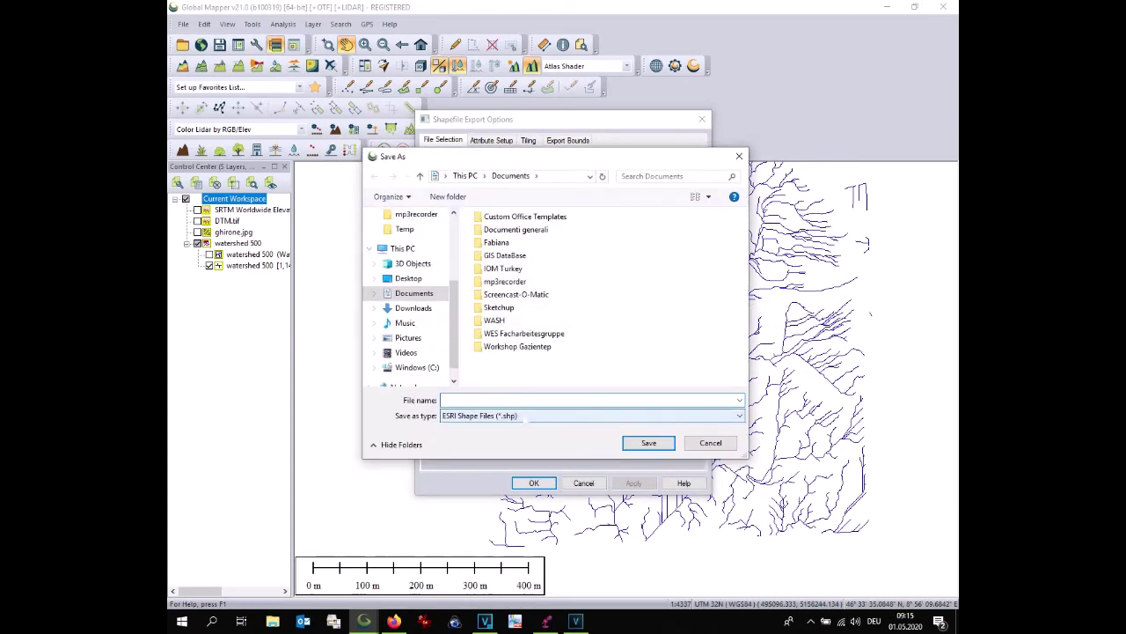